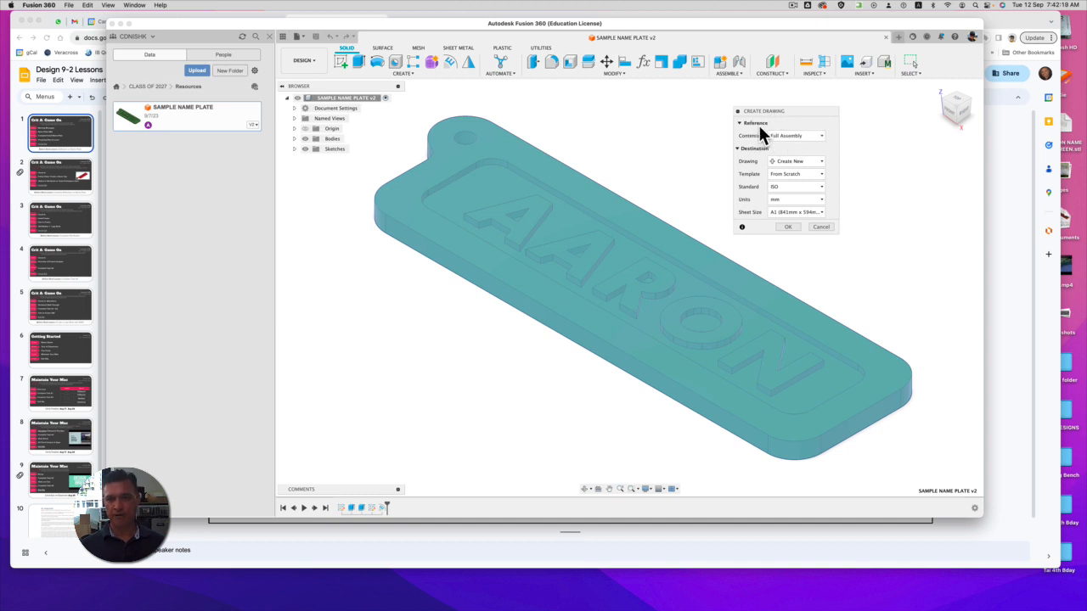
Step: Set the new drawing's contents to Visible Only and expand the Bodies folder to check what it includes
{"action": "left_click", "coordinate": [799, 136]}
{"action": "left_click", "coordinate": [755, 127]}
{"action": "left_click", "coordinate": [799, 135]}
{"action": "left_click", "coordinate": [803, 133]}
{"action": "left_click", "coordinate": [808, 131]}
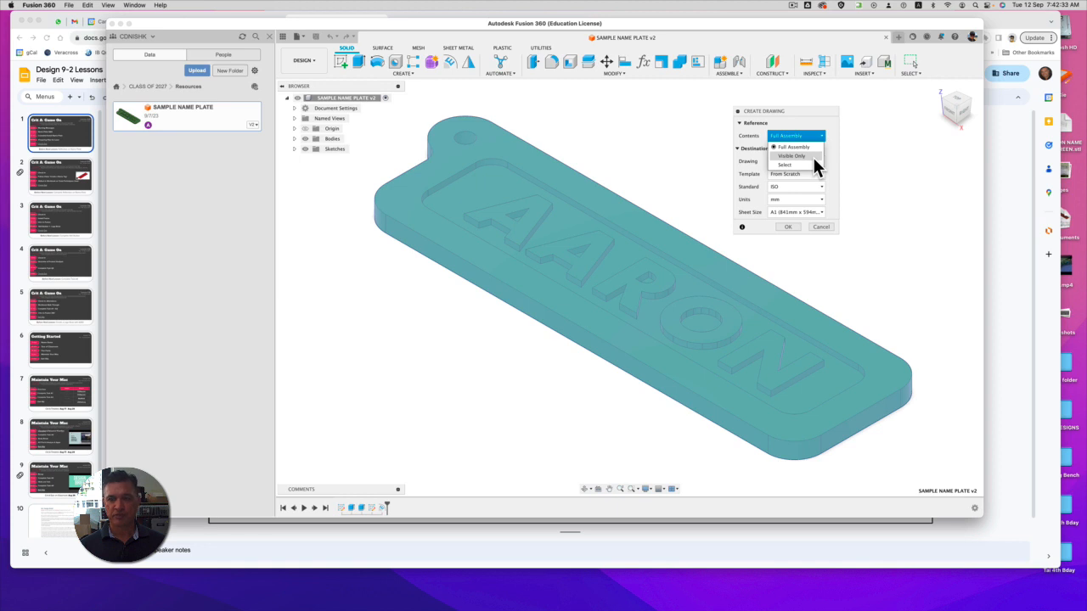
{"action": "left_click", "coordinate": [811, 156]}
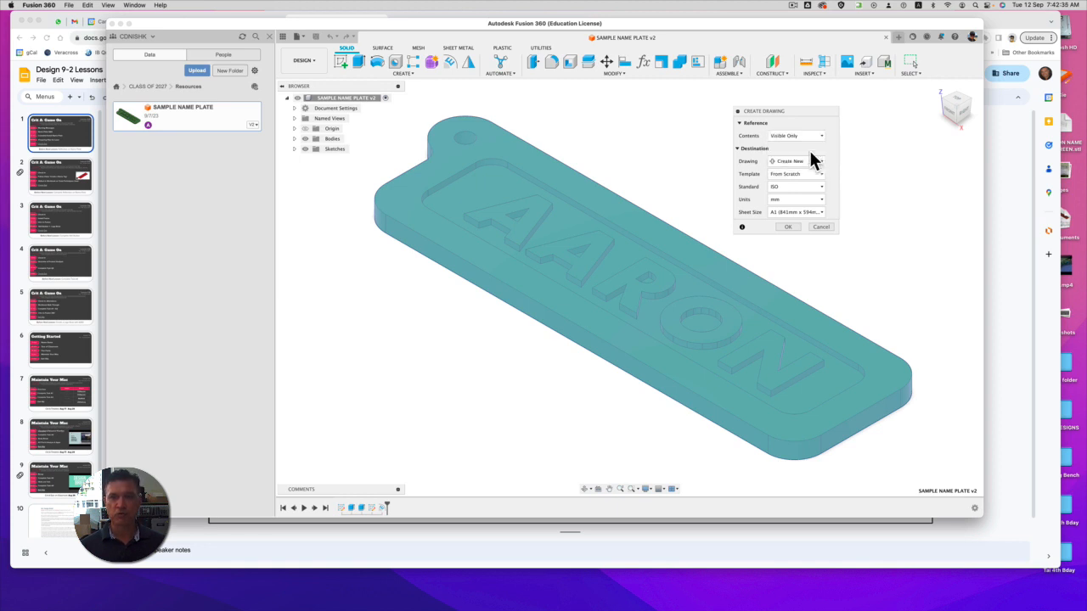
{"action": "left_click", "coordinate": [294, 139]}
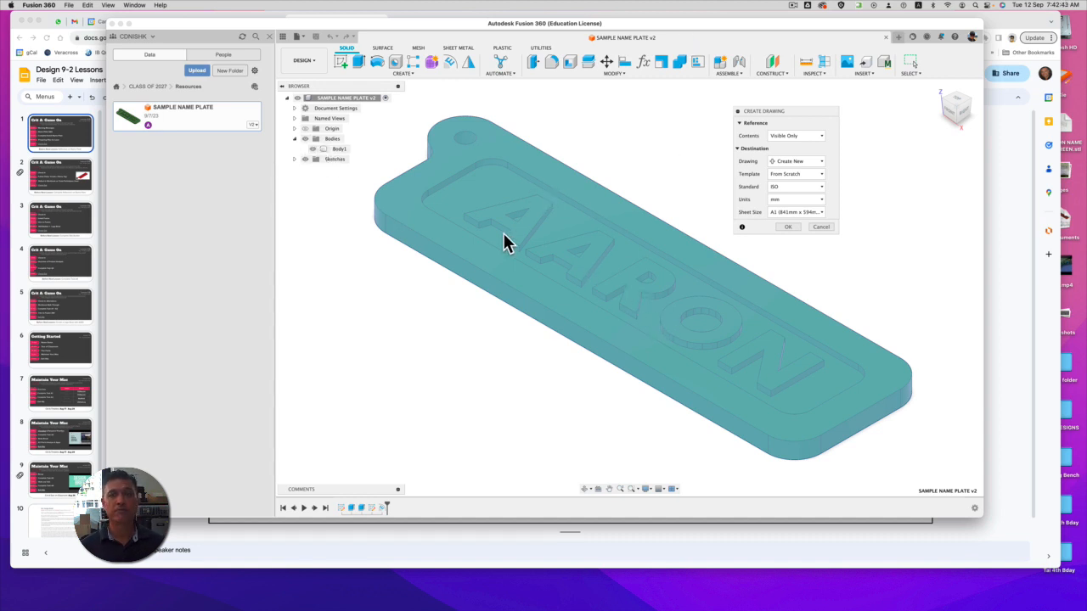
Step: Create the drawing from scratch with the ISO standard, millimetre units and the A1 (841mm x 594mm) sheet size
{"action": "left_click", "coordinate": [817, 174]}
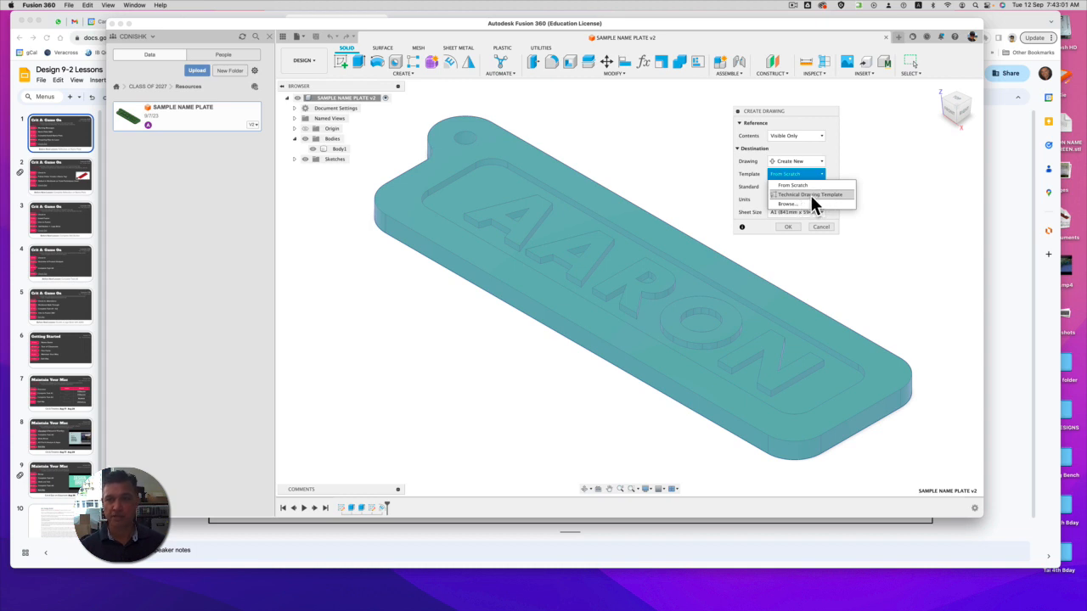
{"action": "left_click", "coordinate": [760, 173]}
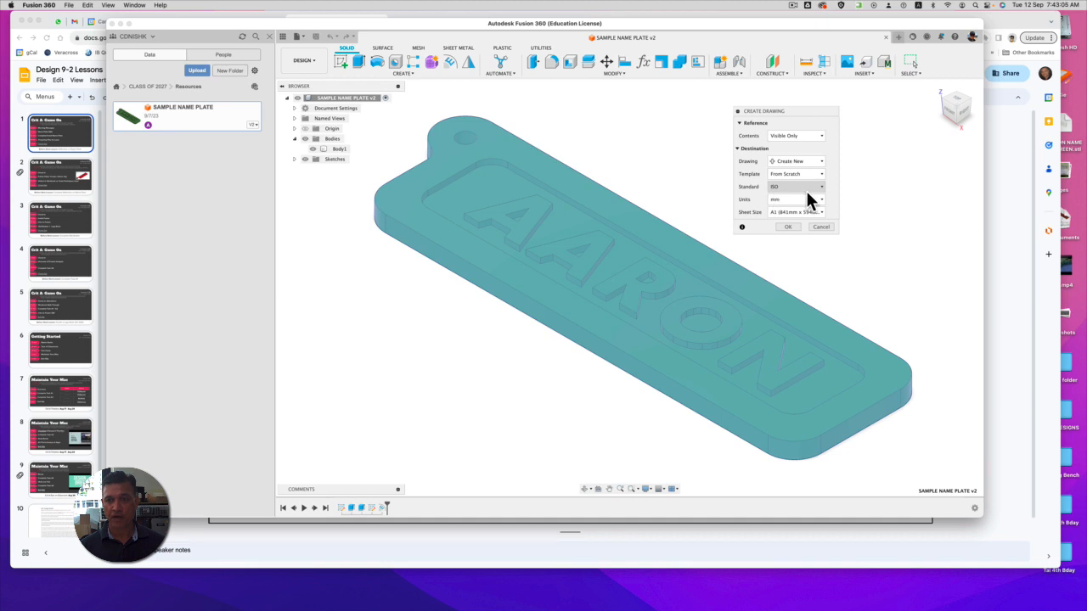
{"action": "left_click", "coordinate": [809, 189]}
{"action": "left_click", "coordinate": [784, 186]}
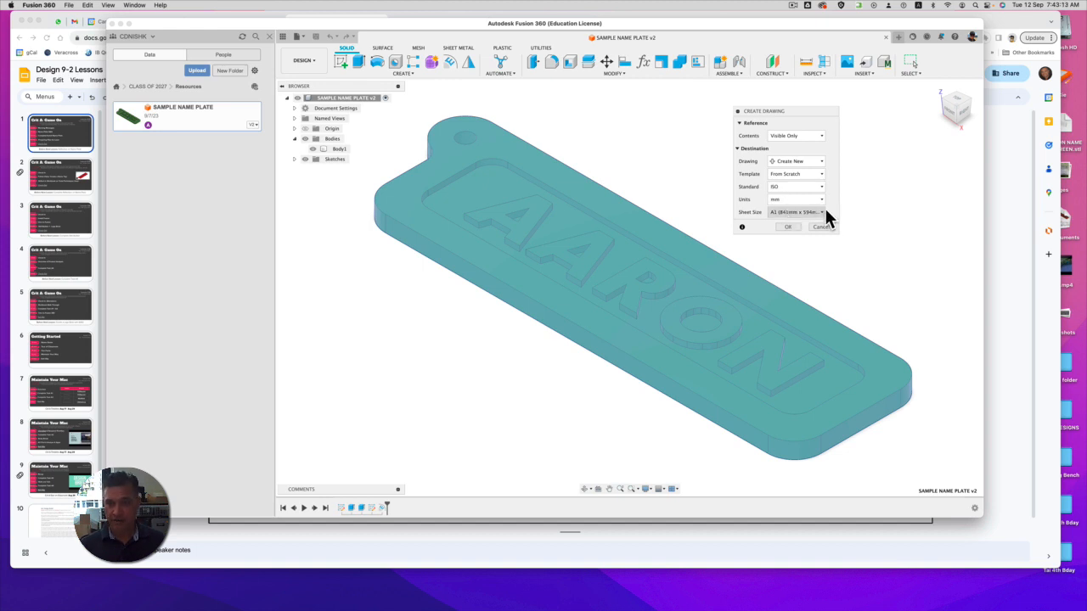
{"action": "left_click", "coordinate": [822, 211]}
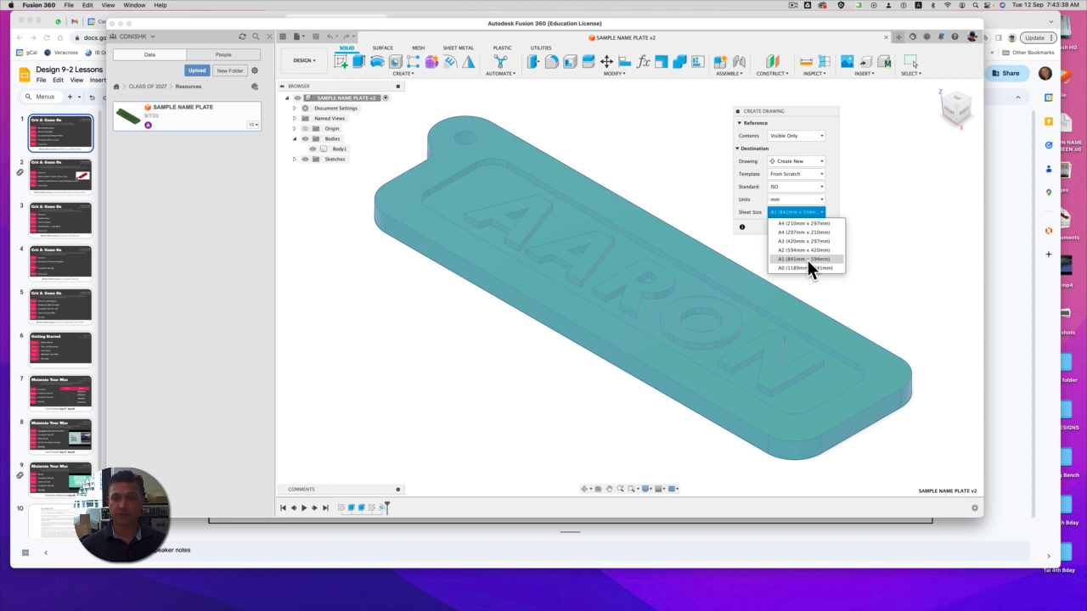
{"action": "left_click", "coordinate": [807, 259]}
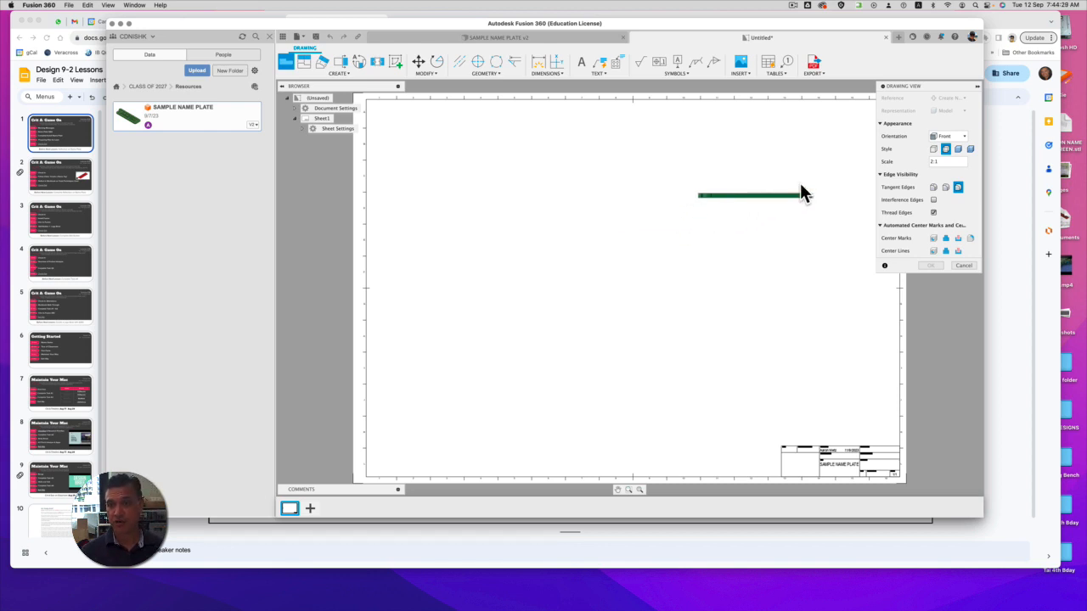
Step: Try the base view in the TOP orientation and in the HOME orientation
{"action": "left_click", "coordinate": [943, 135]}
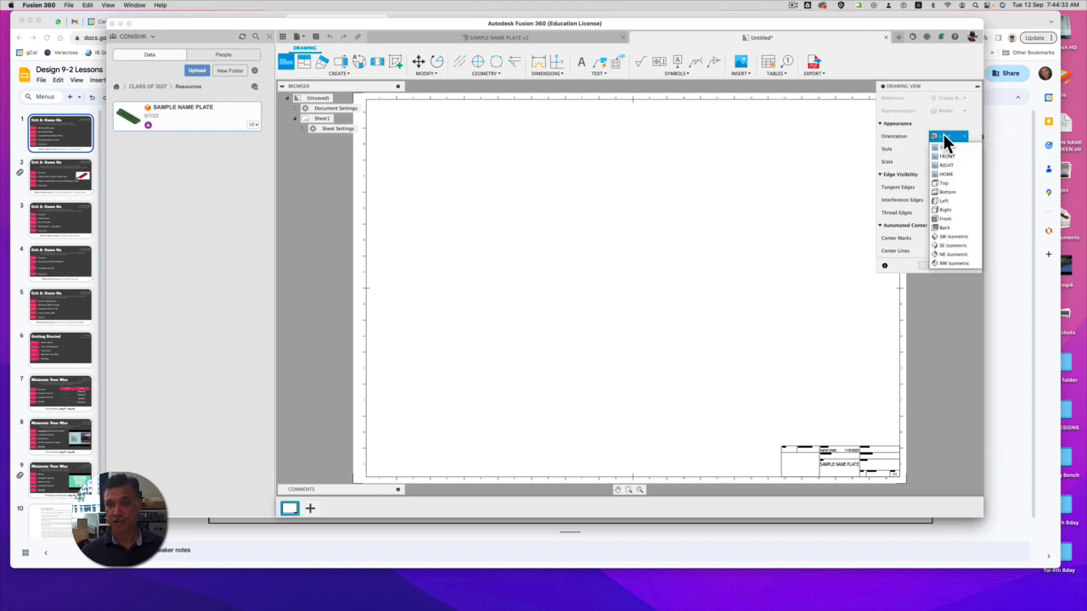
{"action": "left_click", "coordinate": [950, 145]}
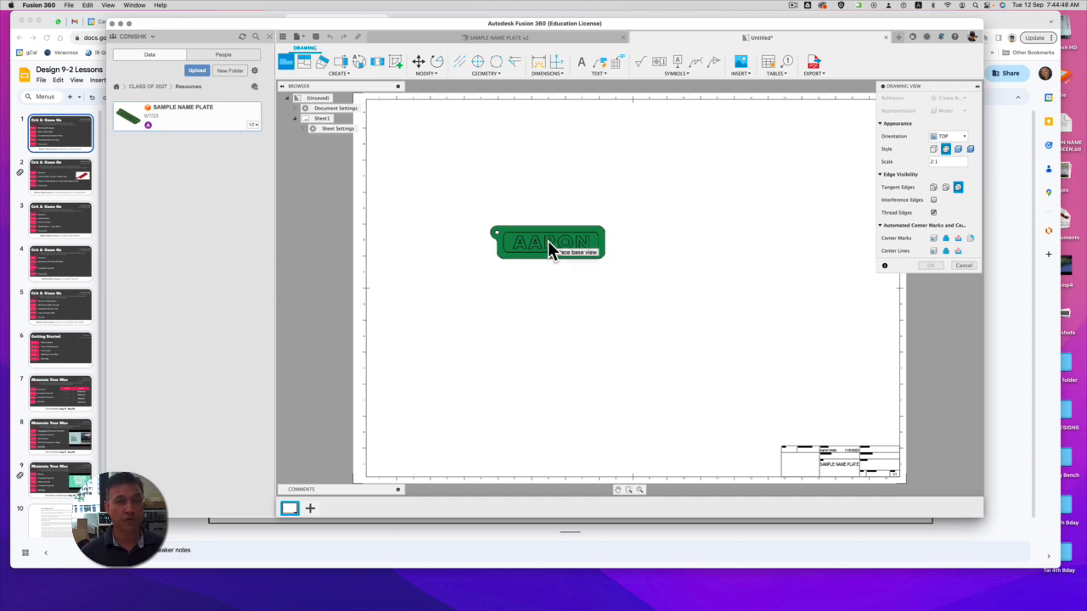
{"action": "left_click", "coordinate": [949, 138]}
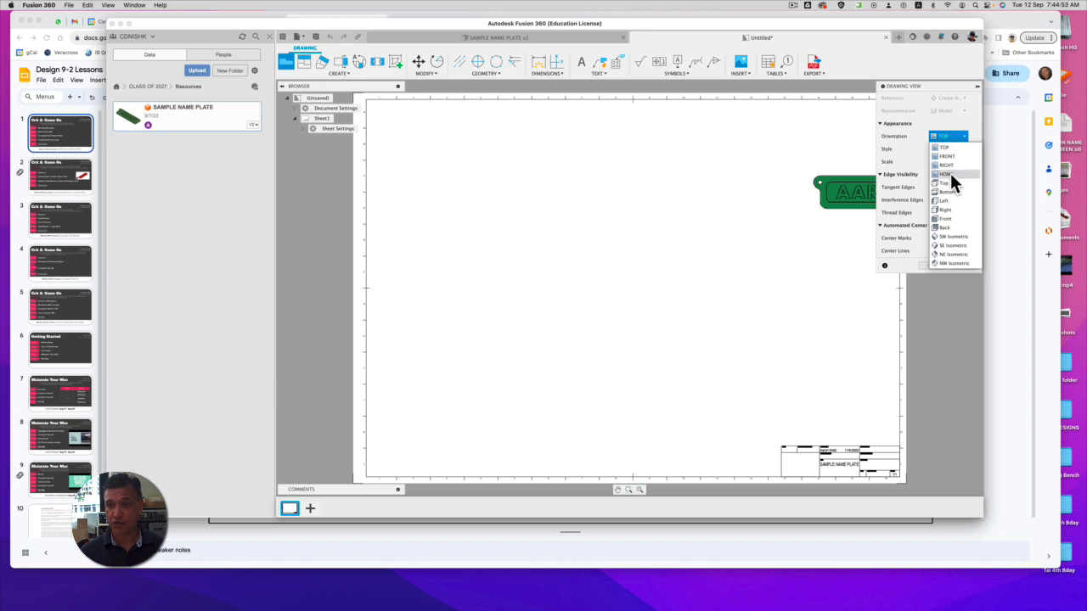
{"action": "left_click", "coordinate": [948, 174]}
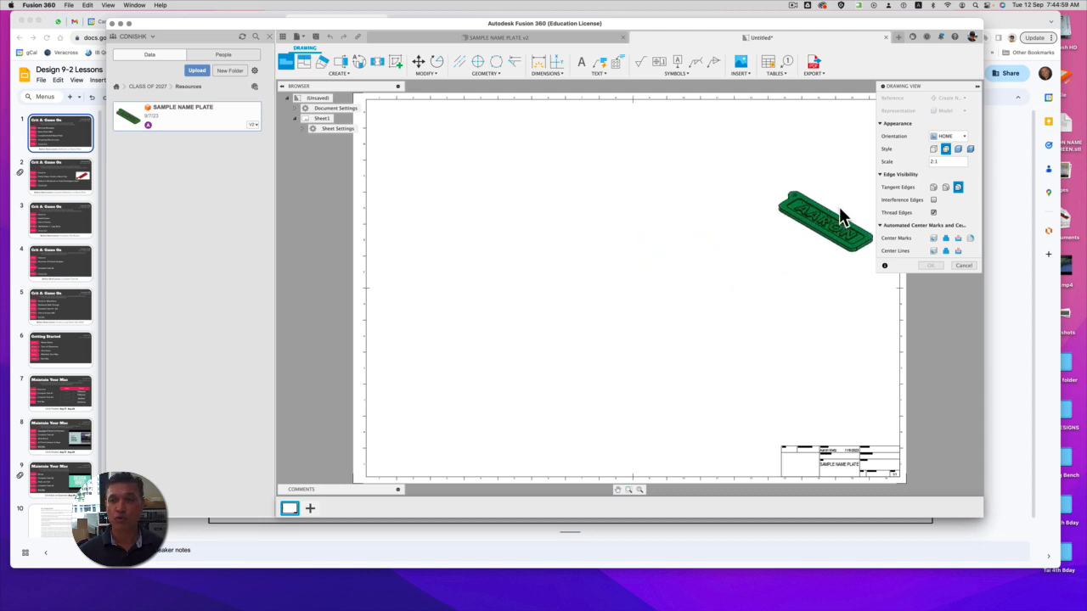
Step: Place the base view in TOP orientation at 1:1 scale near the sheet's upper-left corner
{"action": "left_click", "coordinate": [962, 137]}
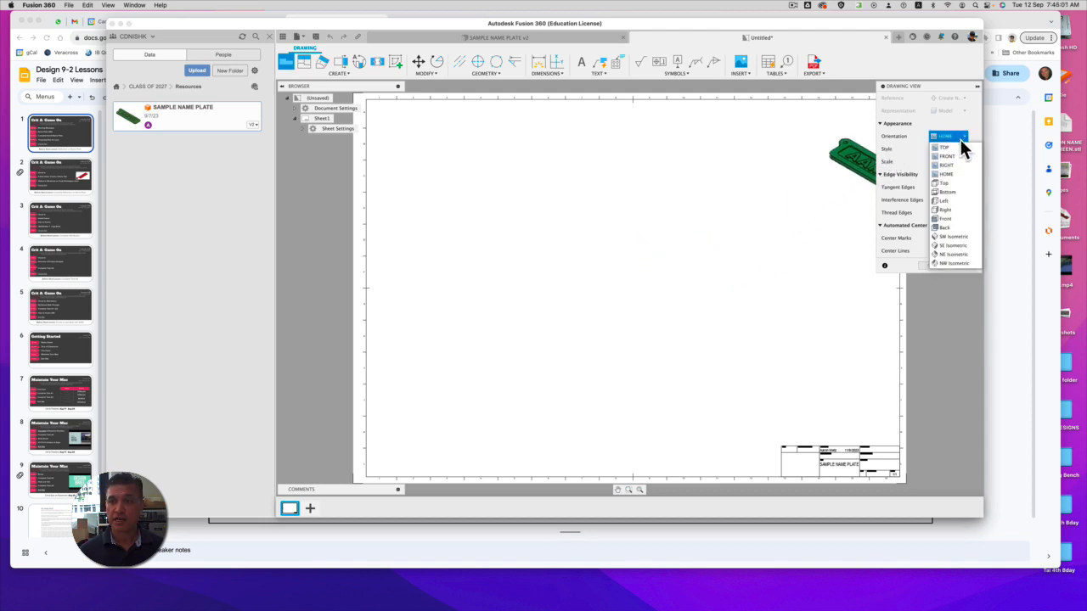
{"action": "left_click", "coordinate": [960, 147]}
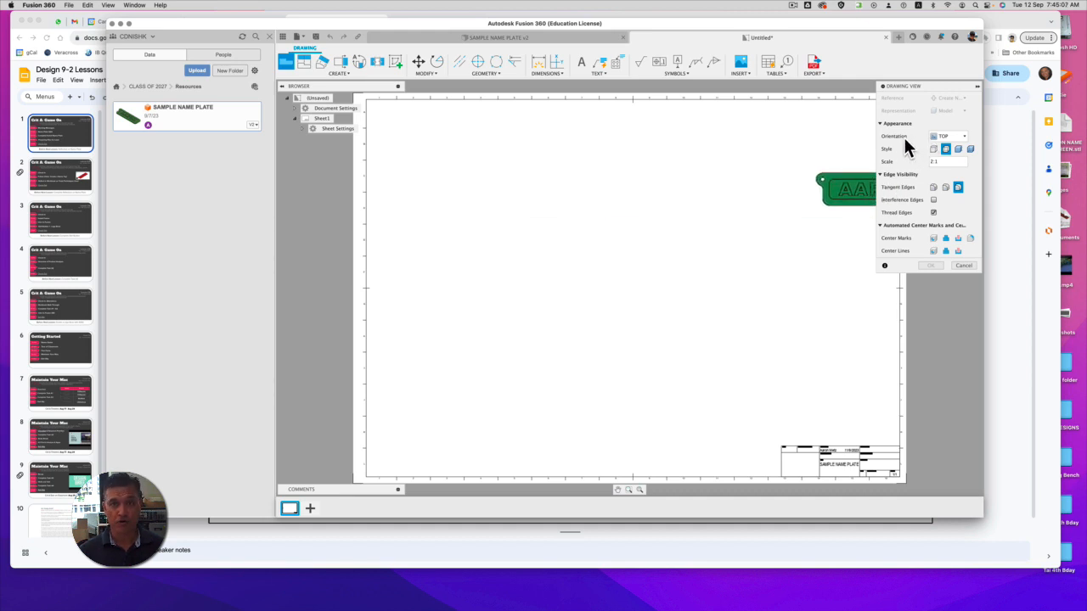
{"action": "left_click", "coordinate": [934, 162]}
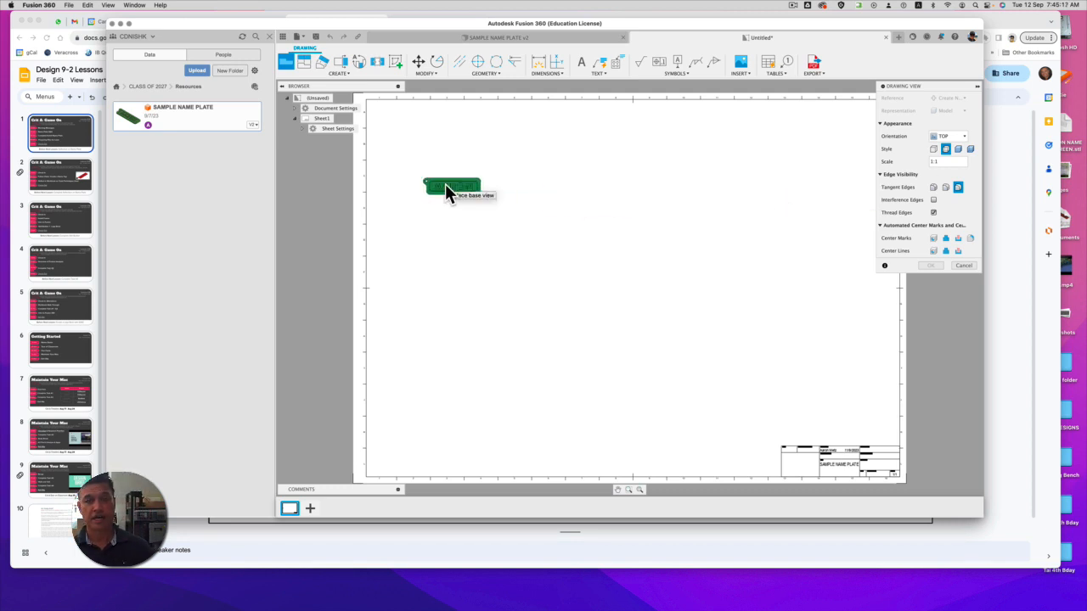
{"action": "left_click", "coordinate": [405, 122]}
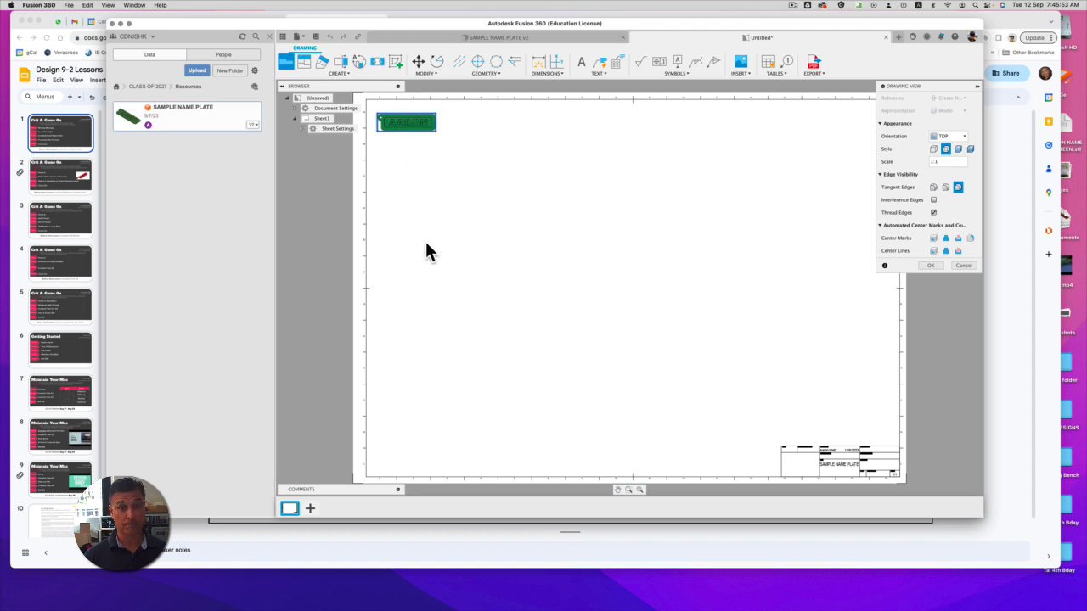
{"action": "left_click", "coordinate": [934, 266]}
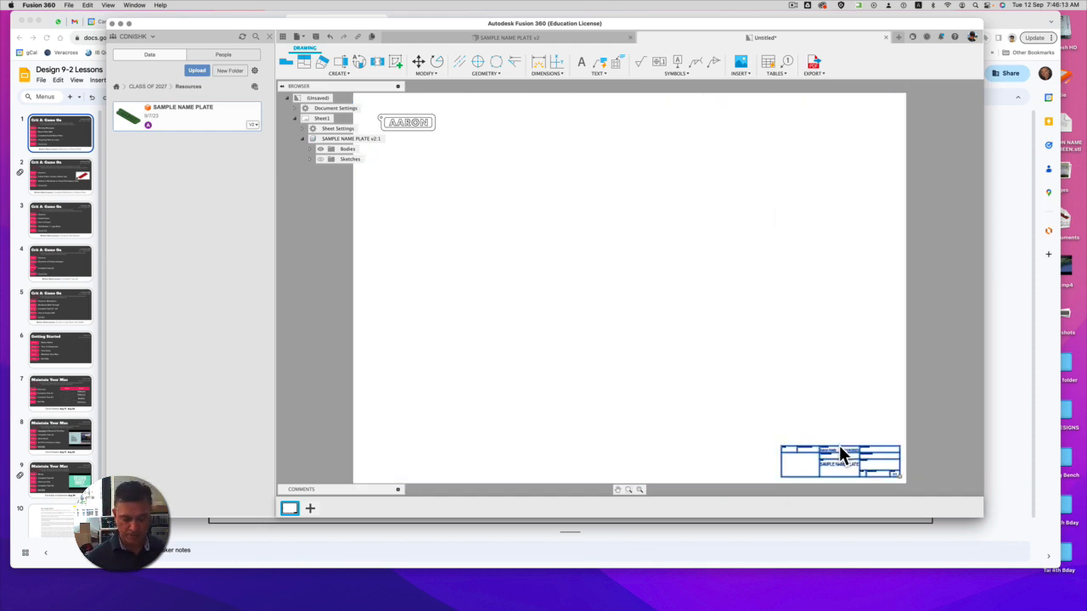
Step: Delete the title block from the drawing sheet
{"action": "key", "text": "Delete"}
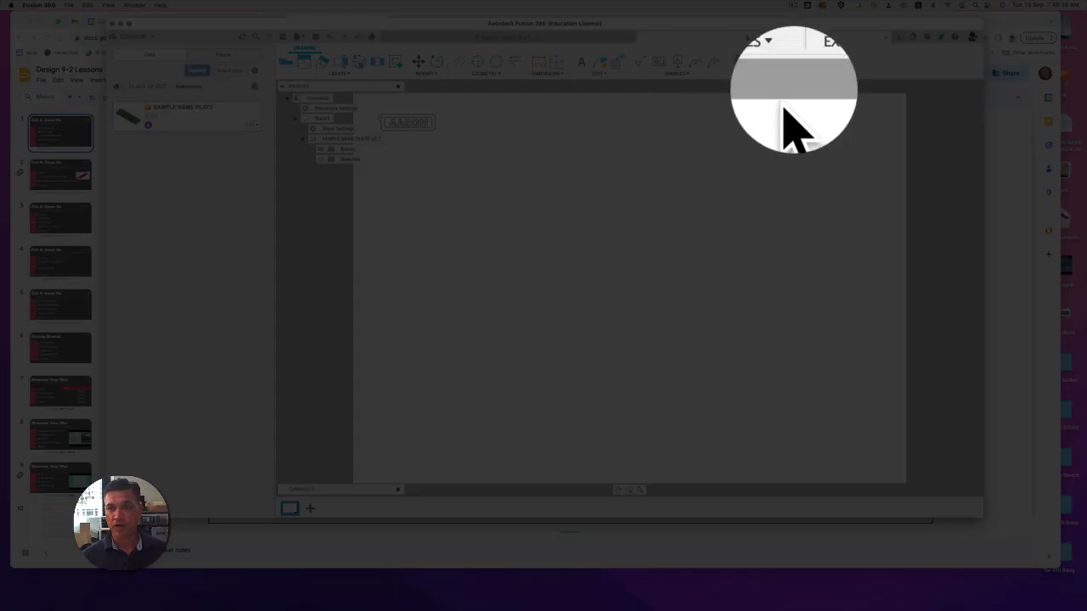
Step: Export the sheet as a DXF to the Desktop, named with 2023, 9-2, the owner's first name, NAMEPLATE, PLY, 3mm and 1, separated by underscores
{"action": "left_click", "coordinate": [815, 75]}
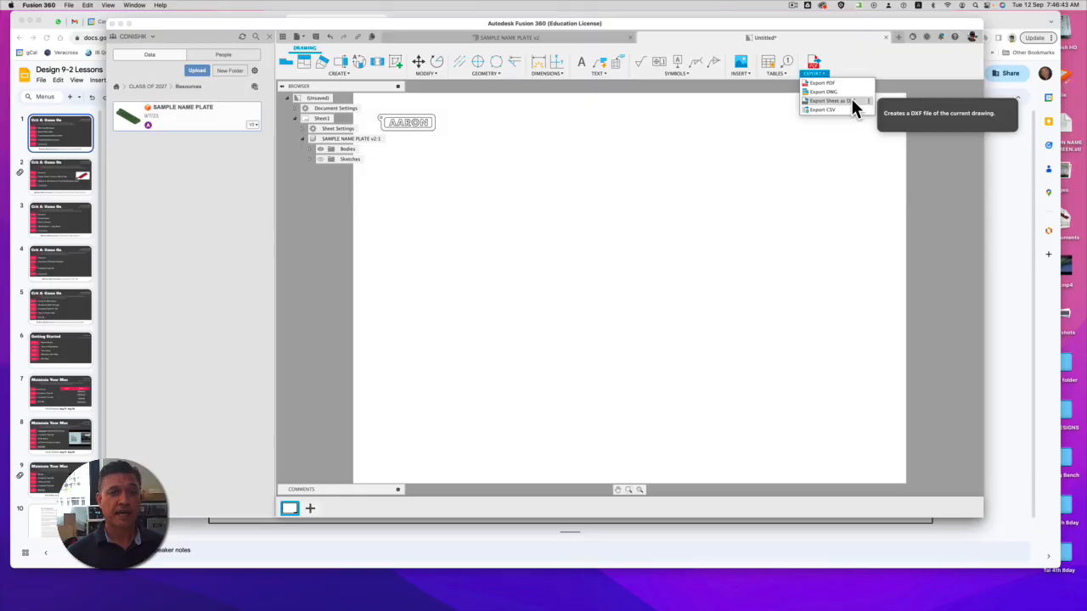
{"action": "left_click", "coordinate": [851, 100]}
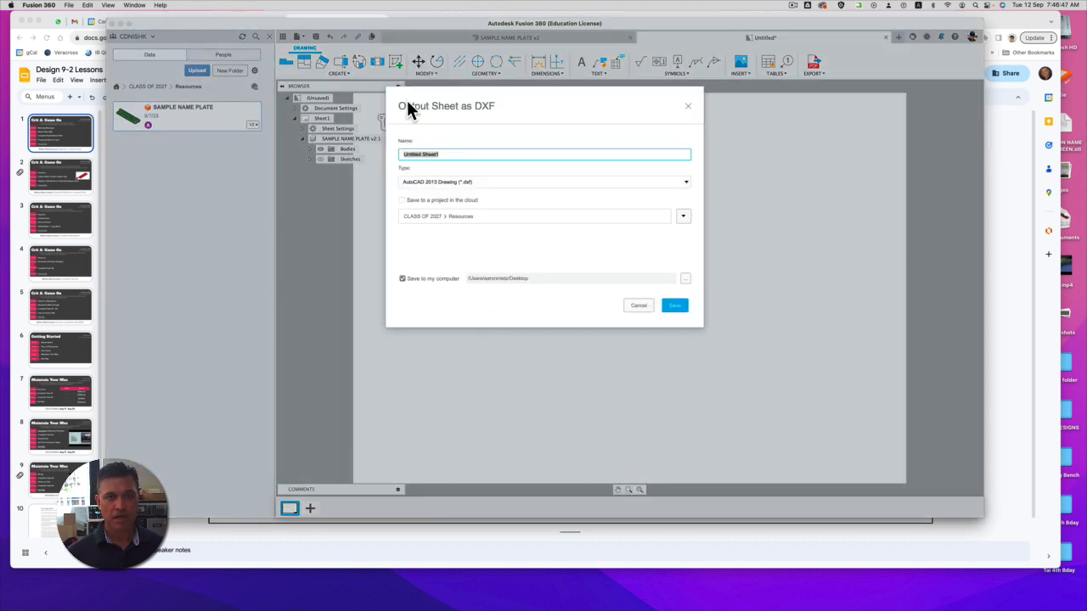
{"action": "left_click", "coordinate": [450, 154]}
{"action": "left_click_drag", "start_coordinate": [422, 154], "coordinate": [400, 141]}
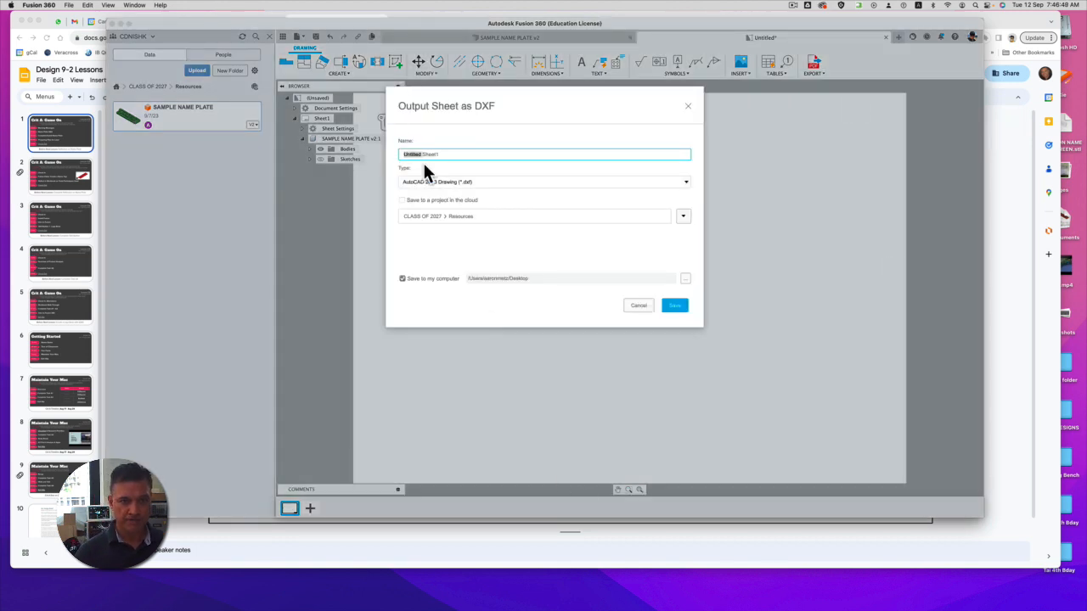
{"action": "type", "text": "2023 9-2"}
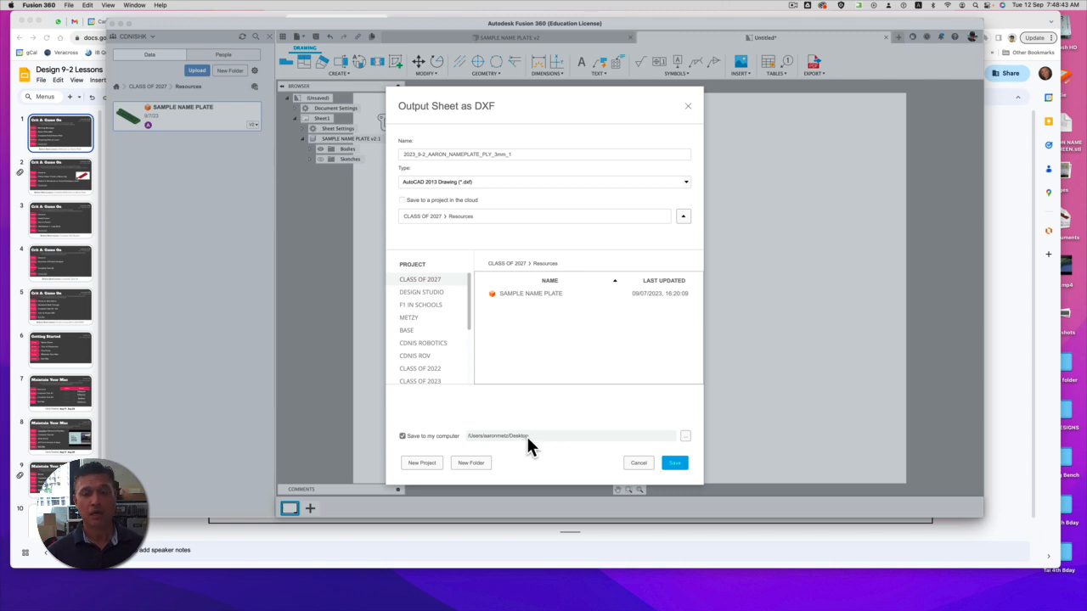
{"action": "left_click", "coordinate": [675, 464]}
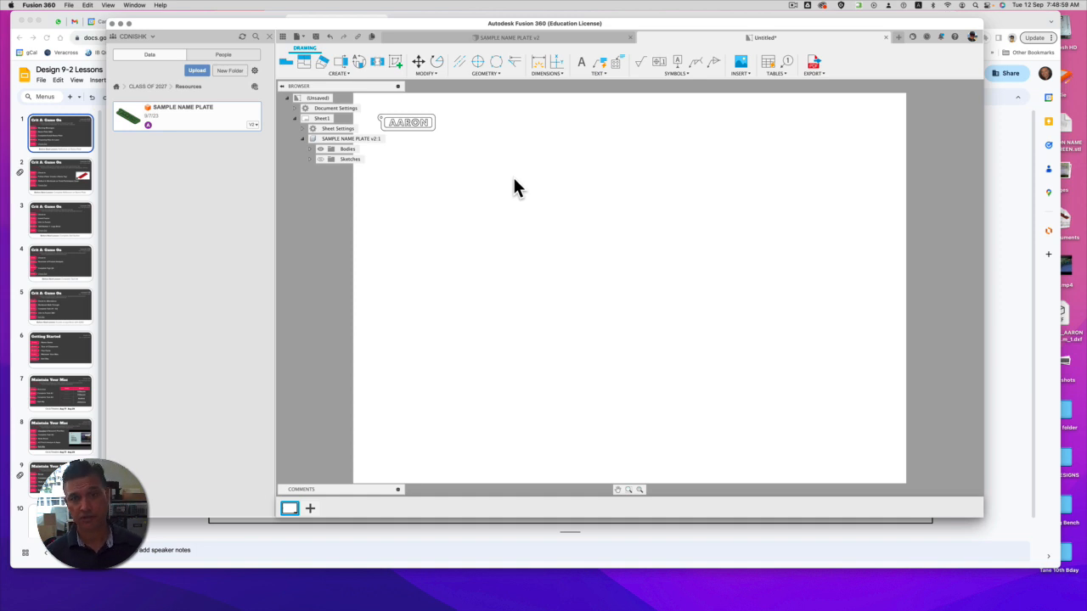
Step: Switch to Chrome and open Google Drive from Google Calendar
{"action": "left_click", "coordinate": [464, 15]}
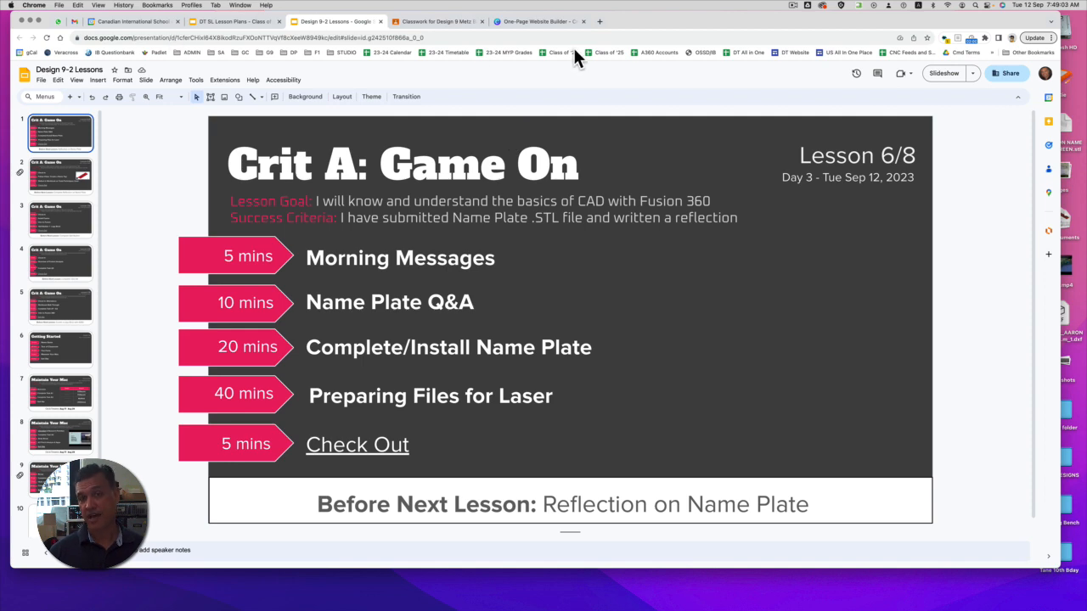
{"action": "left_click", "coordinate": [93, 23]}
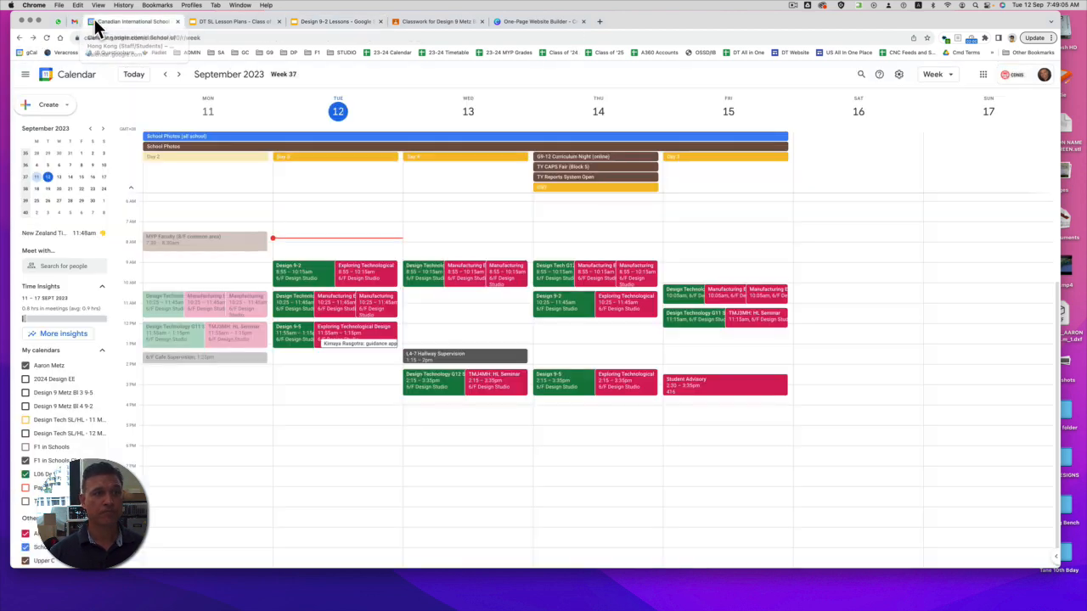
{"action": "left_click", "coordinate": [993, 76]}
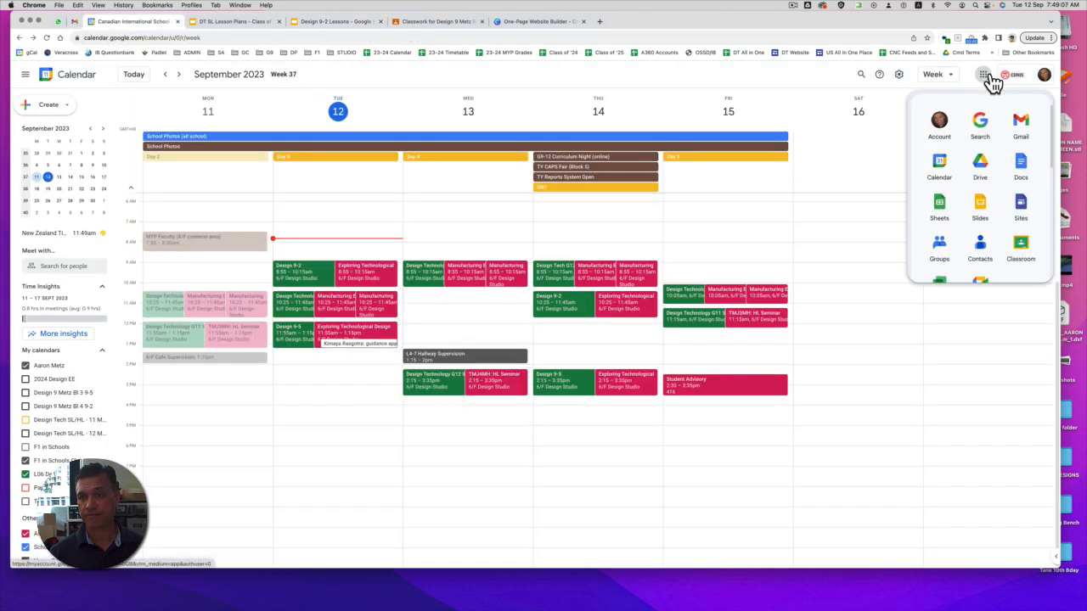
{"action": "left_click", "coordinate": [984, 174]}
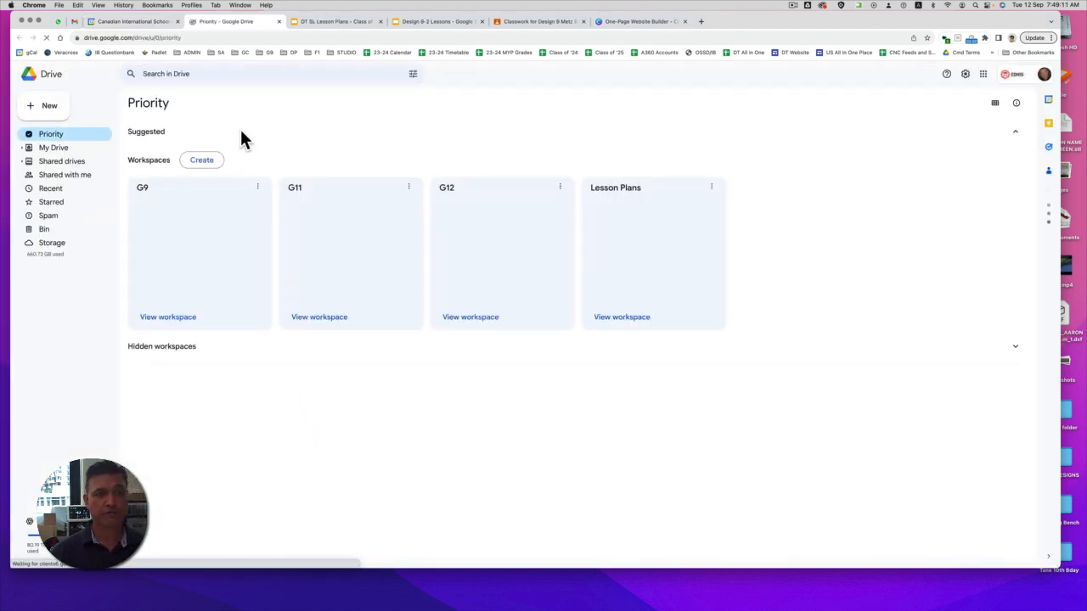
Step: Search Drive for "dropbox laser" and open the Dropbox Laser folder
{"action": "left_click", "coordinate": [196, 70]}
{"action": "type", "text": "dropbop"}
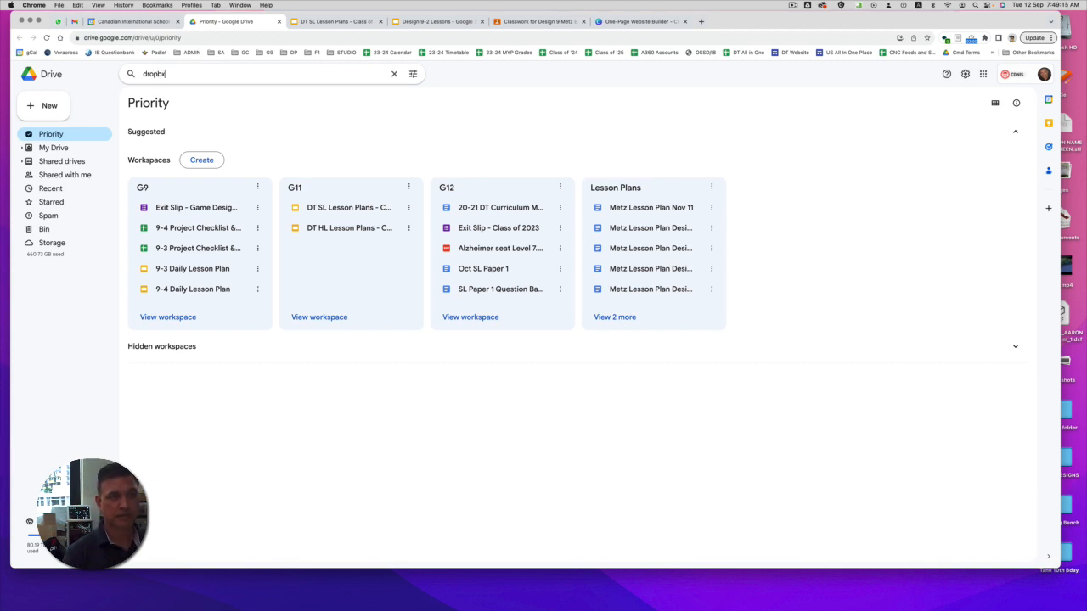
{"action": "type", "text": "ox laser"}
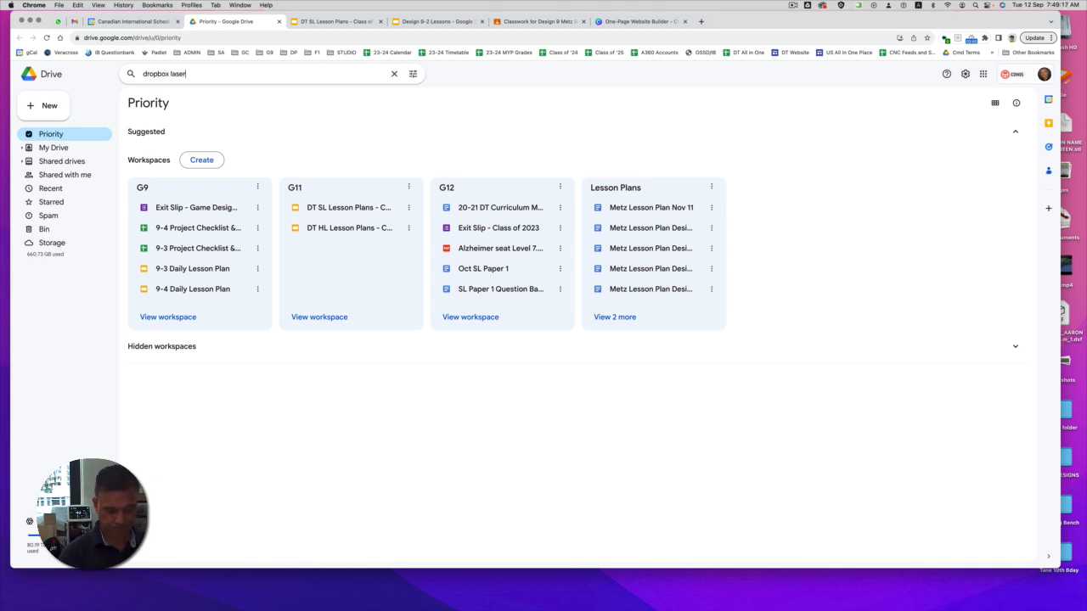
{"action": "key", "text": "Return"}
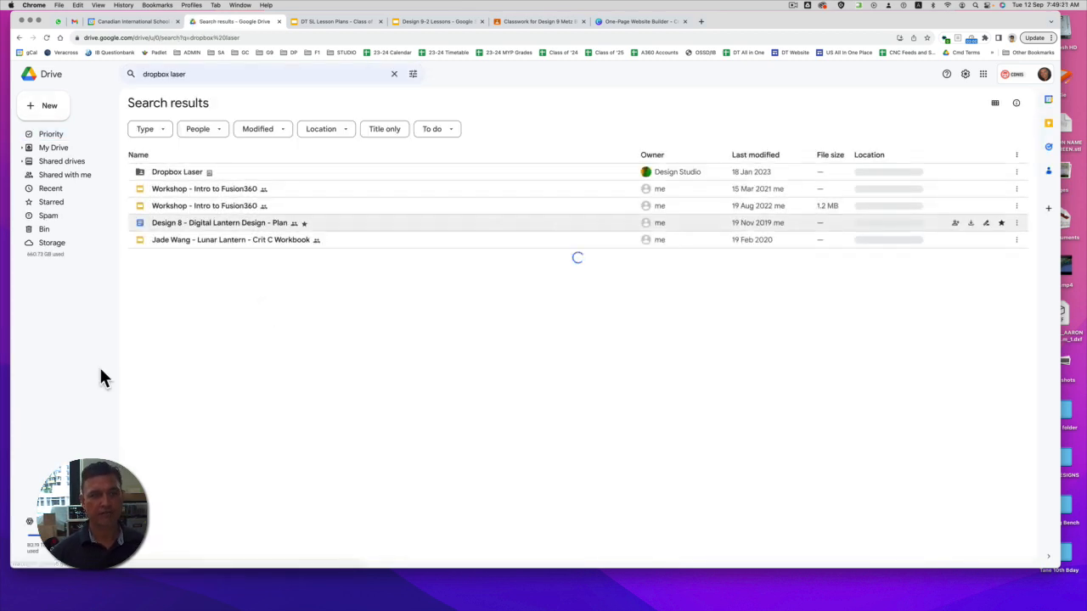
{"action": "left_click", "coordinate": [182, 171]}
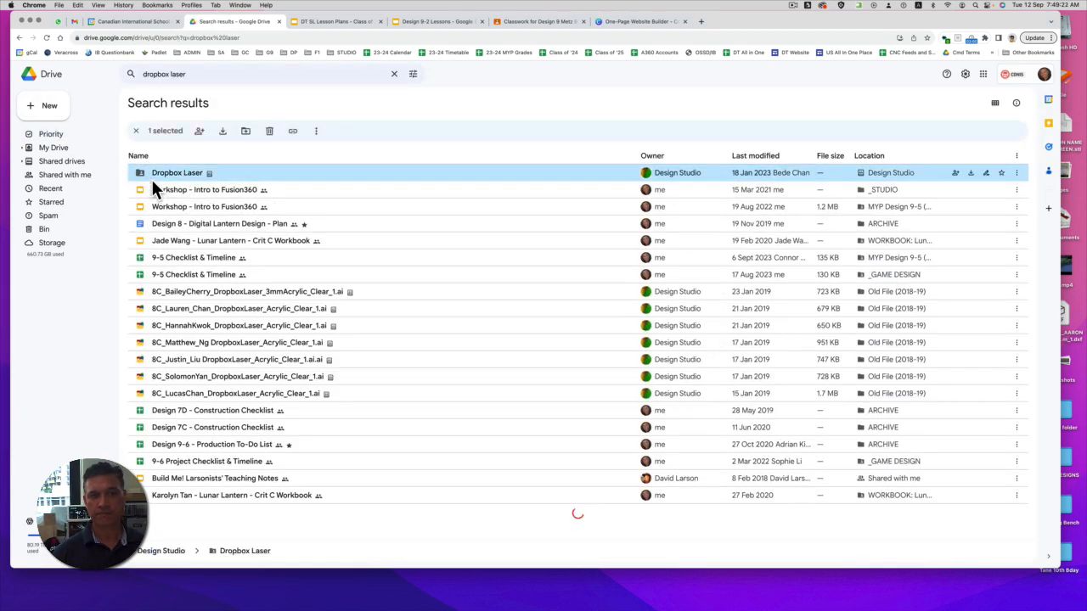
{"action": "double_click", "coordinate": [201, 174]}
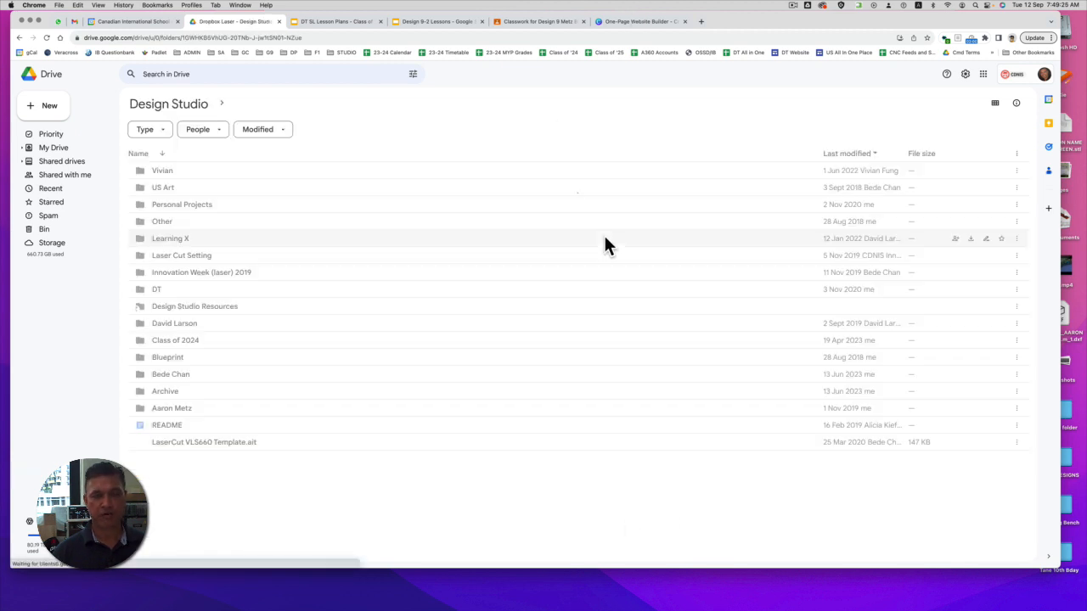